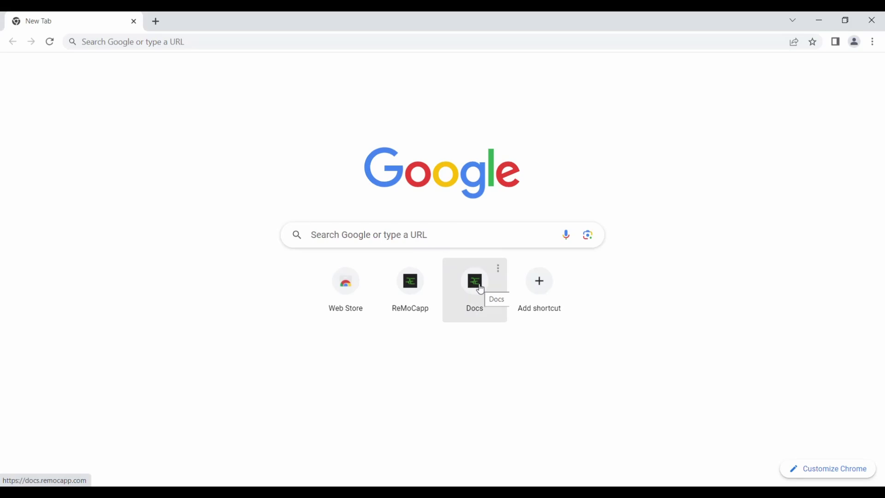
Open the Getting started guide in the ReMoCapp documentation and read from the requirements to the motion capture session section
left_click(480, 290)
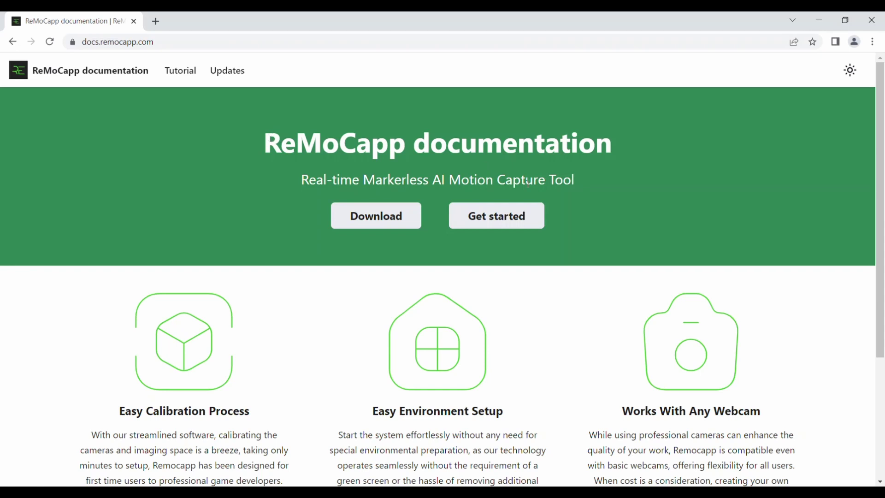
left_click(494, 226)
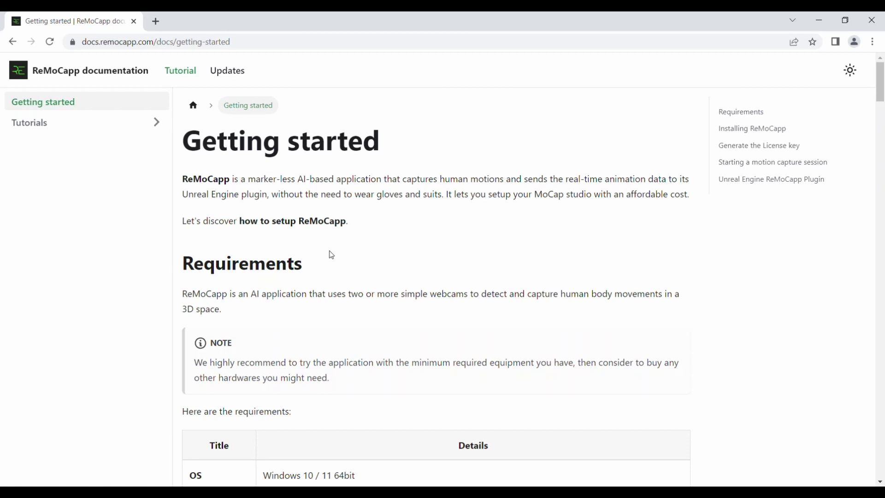
scroll(331, 255, "down", 15)
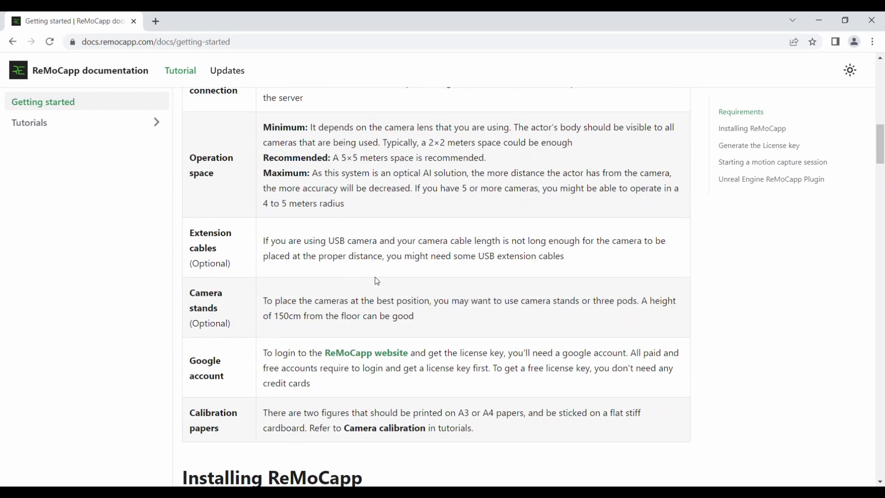
scroll(388, 288, "down", 12)
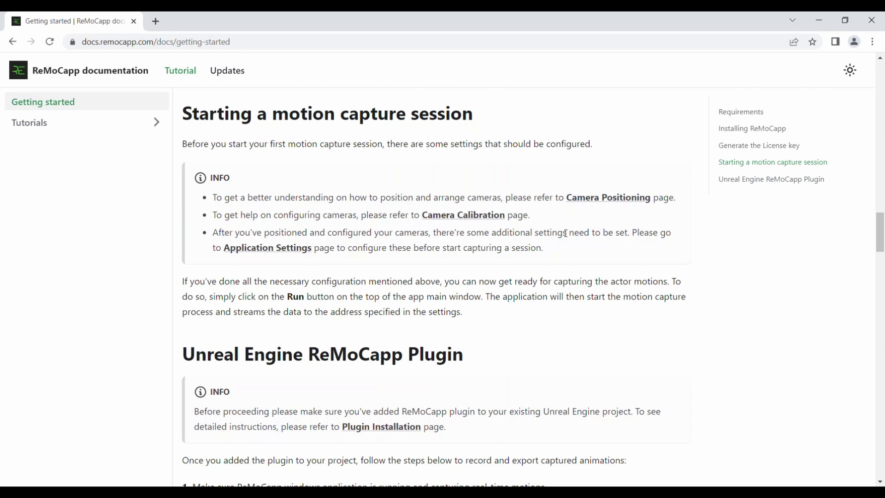
Open the Camera Positioning page referenced in the motion capture session section and read through it
scroll(580, 240, "up", 1)
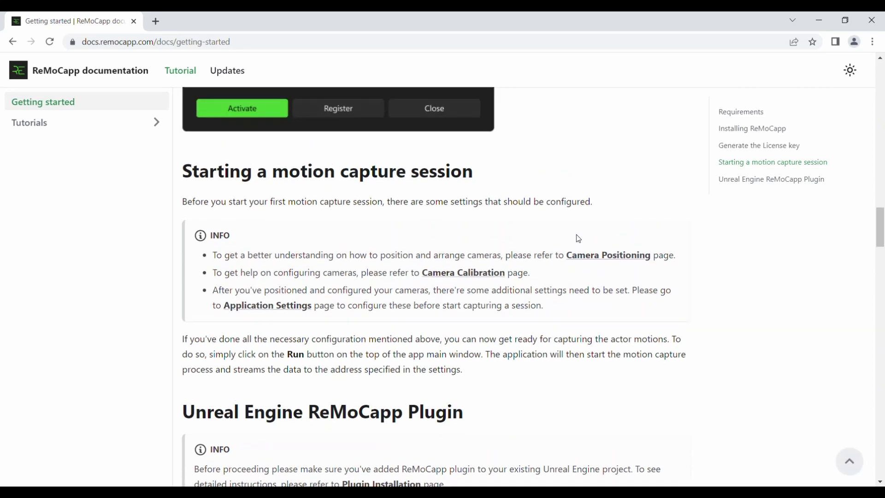
left_click(609, 256)
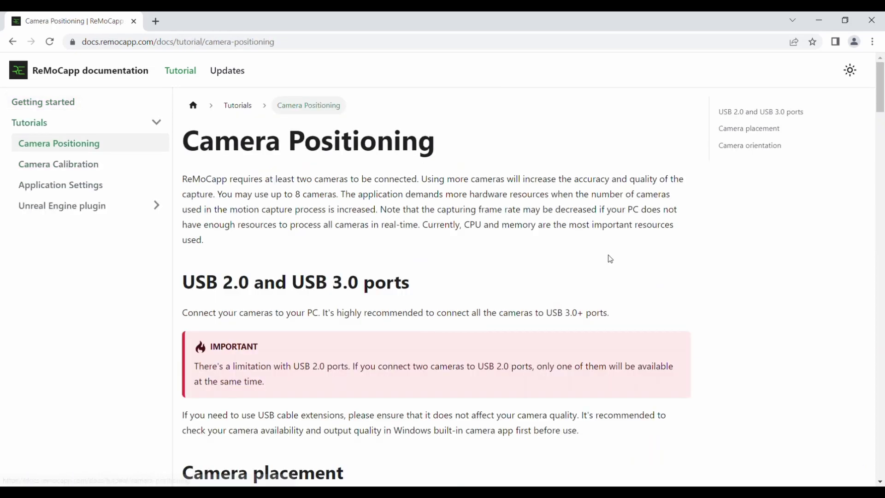
middle_click(789, 226)
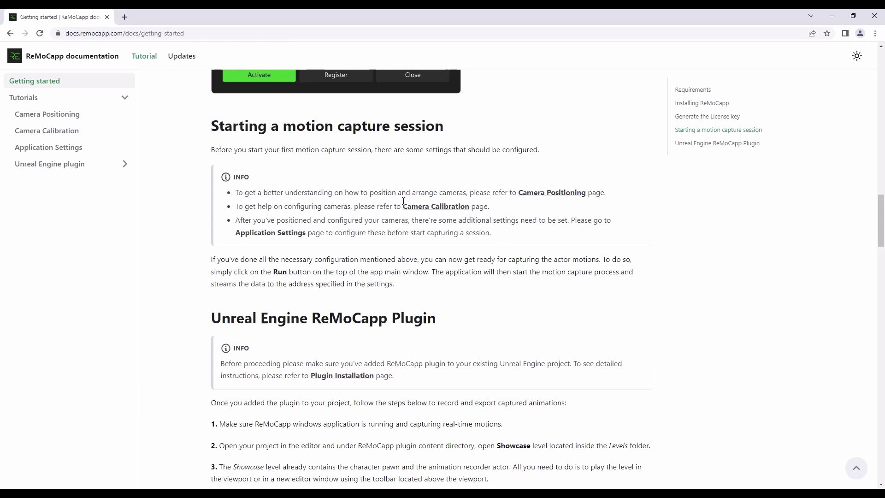
Open the Camera Calibration page and review the chessboard printing and measuring instructions and the origin marker download section
left_click(437, 208)
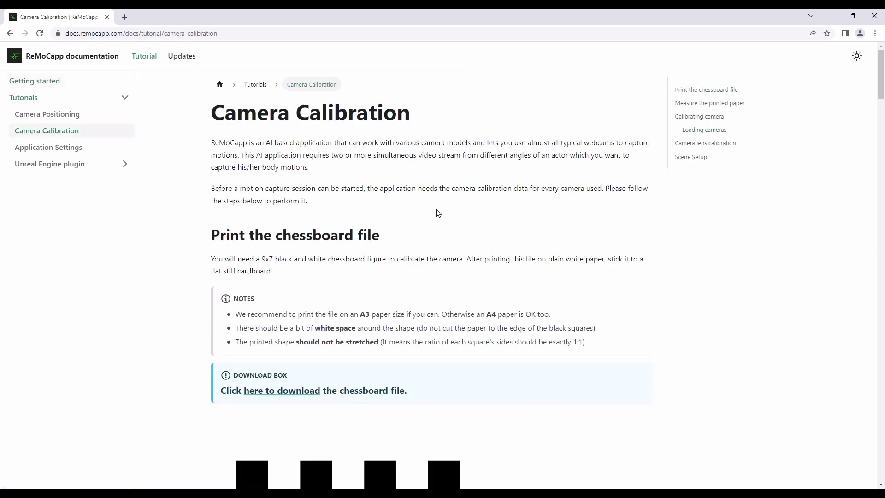
middle_click(673, 212)
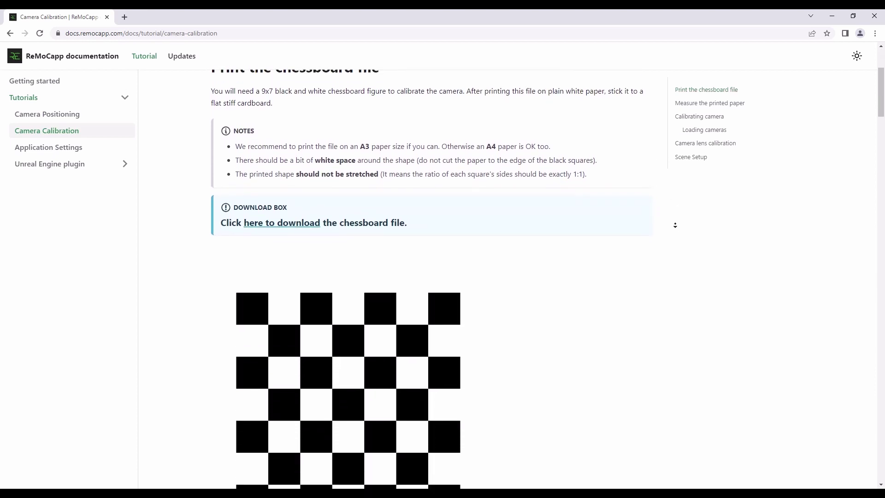
left_click(676, 226)
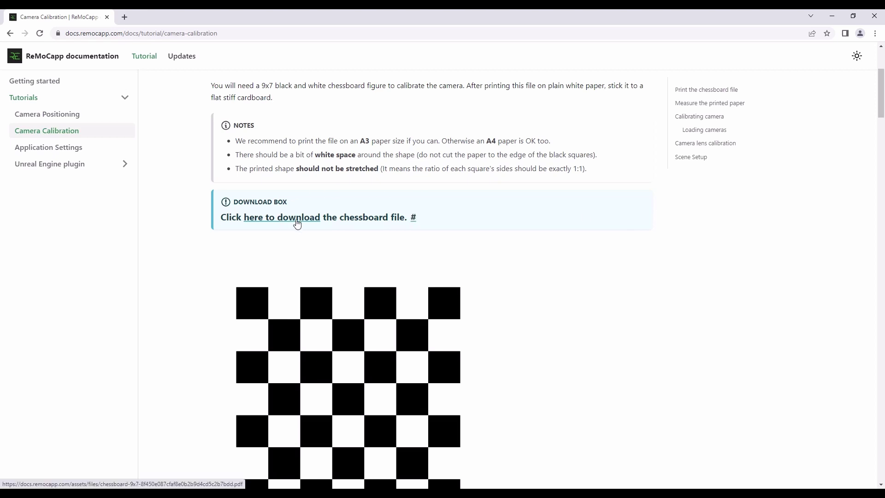
middle_click(658, 226)
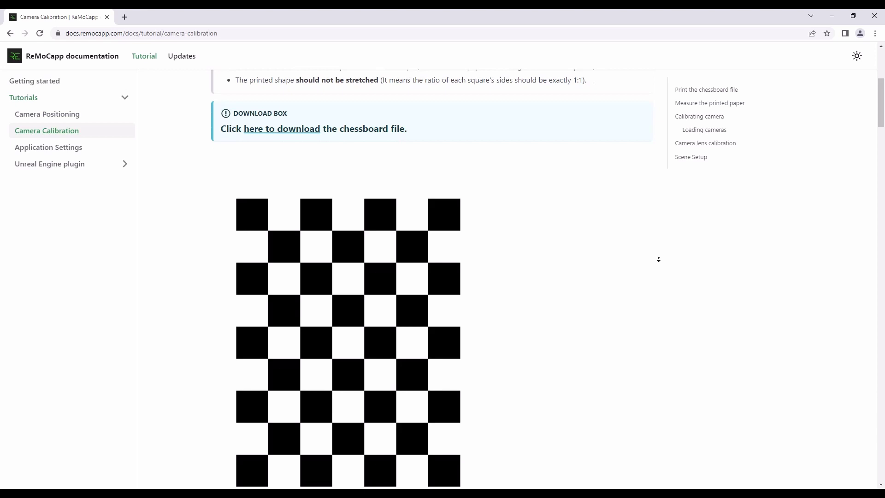
left_click(404, 218)
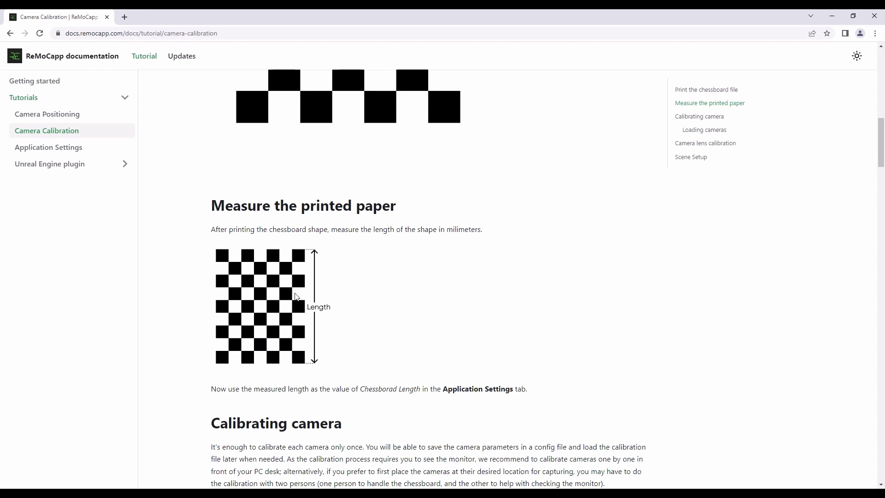
middle_click(659, 284)
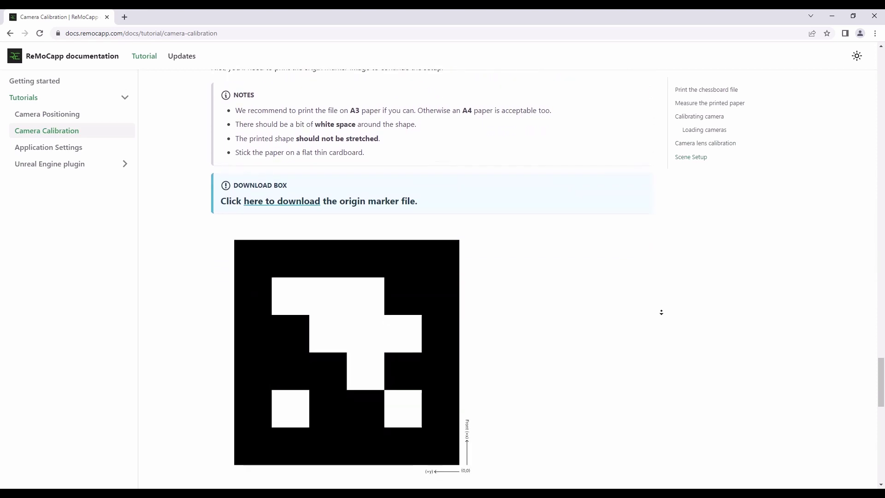
left_click(438, 201)
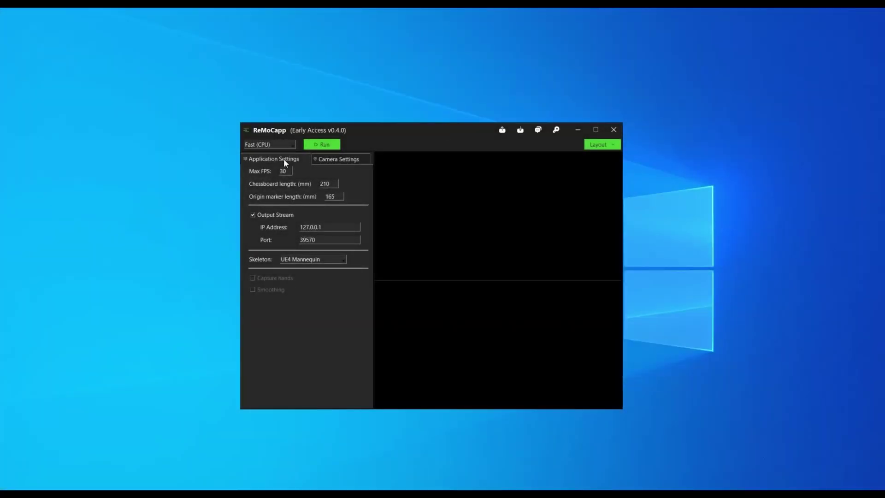
In the ReMoCapp application, check the chessboard and origin marker lengths and choose the layout with two side-by-side camera views
double_click(332, 186)
double_click(339, 197)
left_click(612, 146)
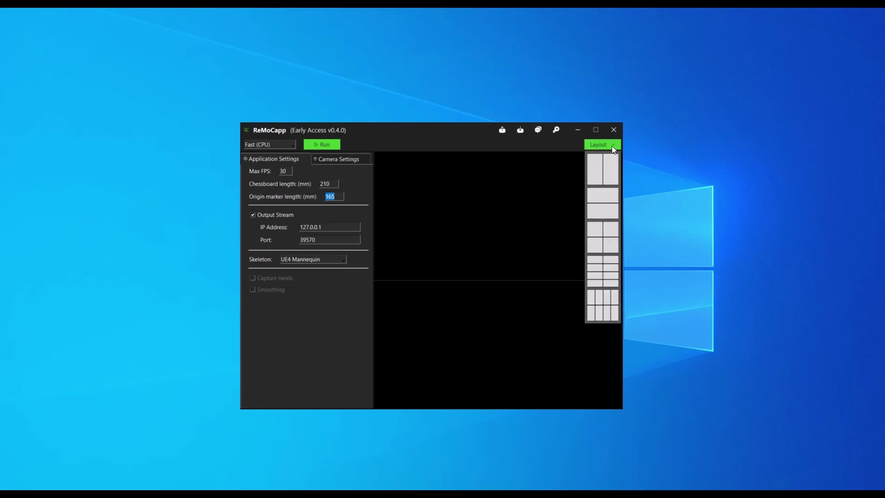
left_click(610, 172)
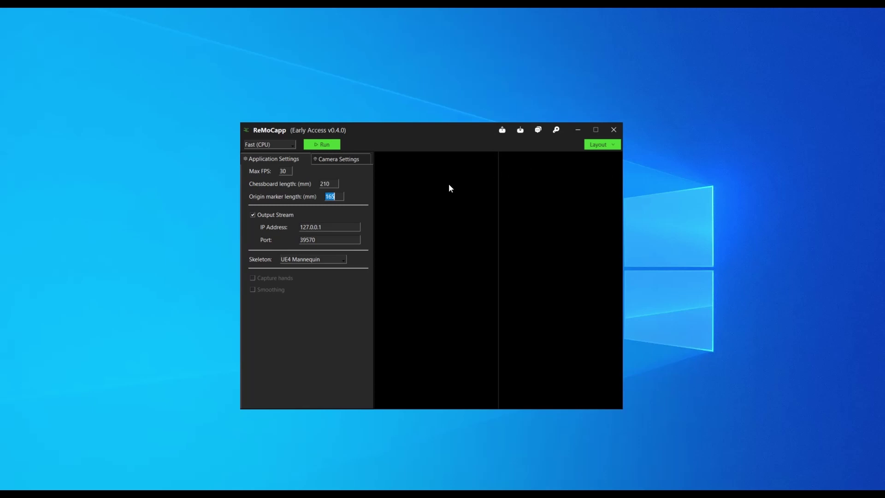
Assign Rapoo Camera to the left camera view and set its rotation to 270
left_click(339, 160)
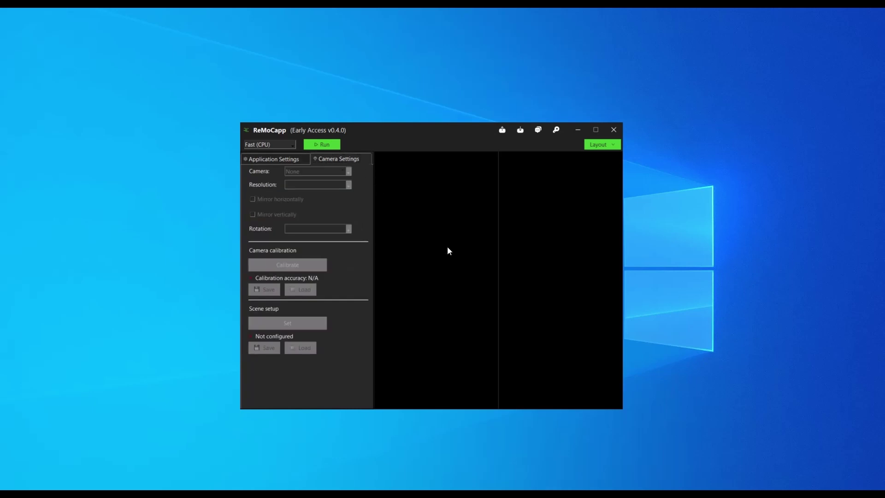
left_click(432, 255)
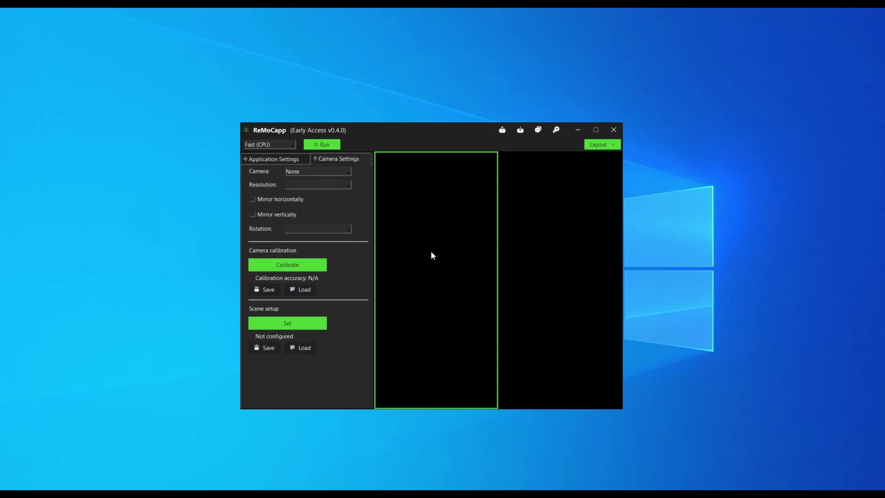
left_click(349, 172)
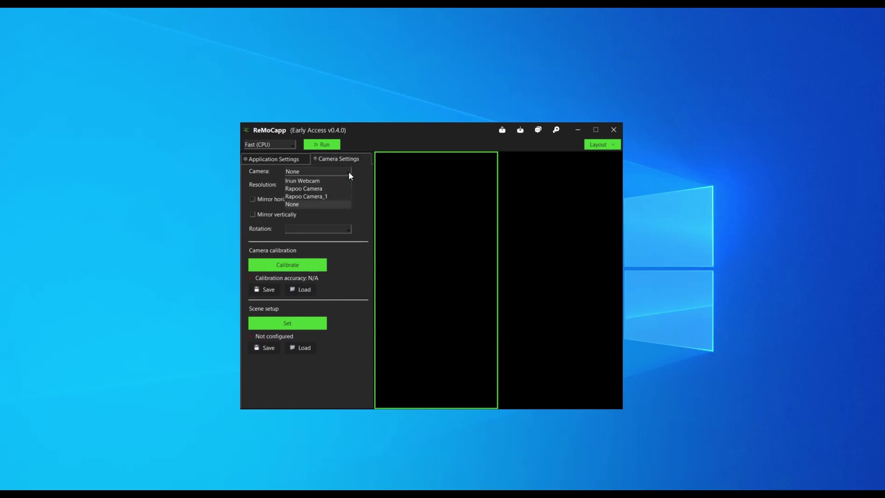
left_click(335, 189)
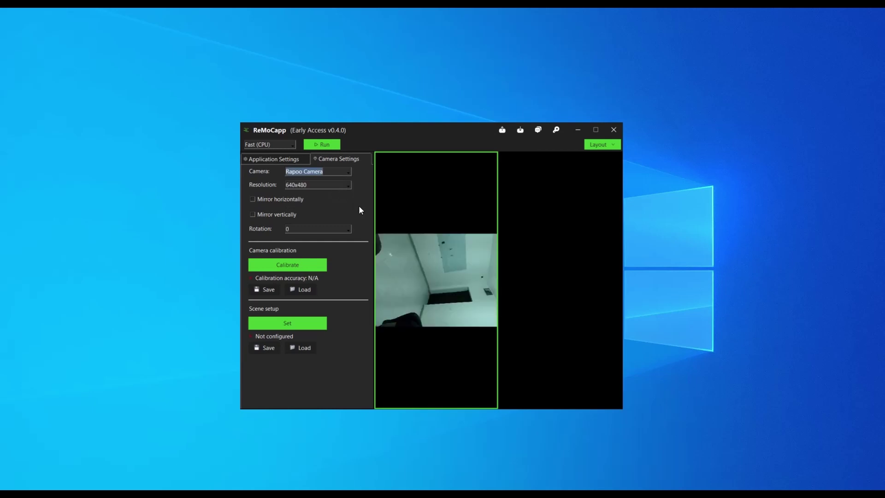
left_click(349, 229)
left_click(322, 262)
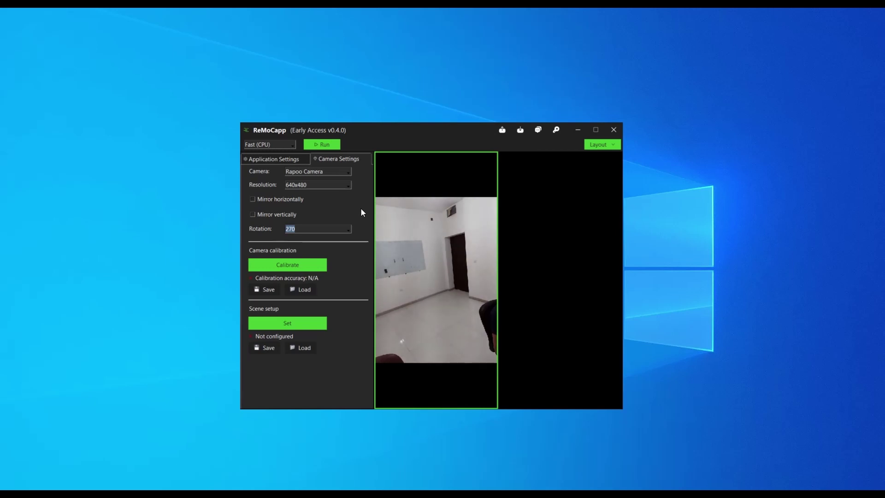
Assign Rapoo Camera_1 to the right camera view and set its rotation to 270
left_click(567, 230)
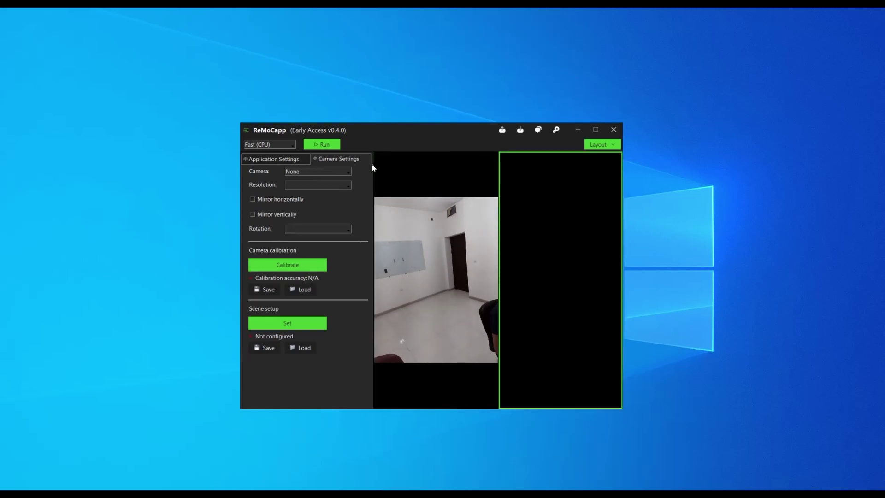
left_click(341, 172)
left_click(333, 188)
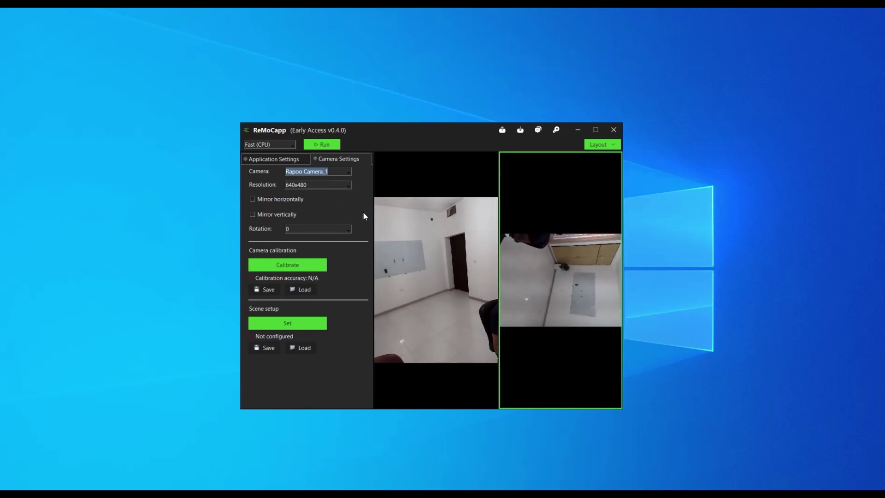
left_click(347, 228)
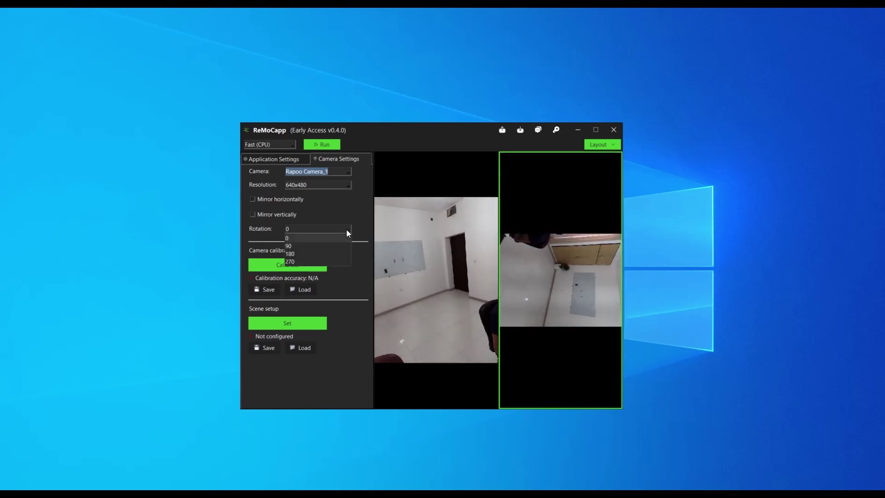
left_click(337, 259)
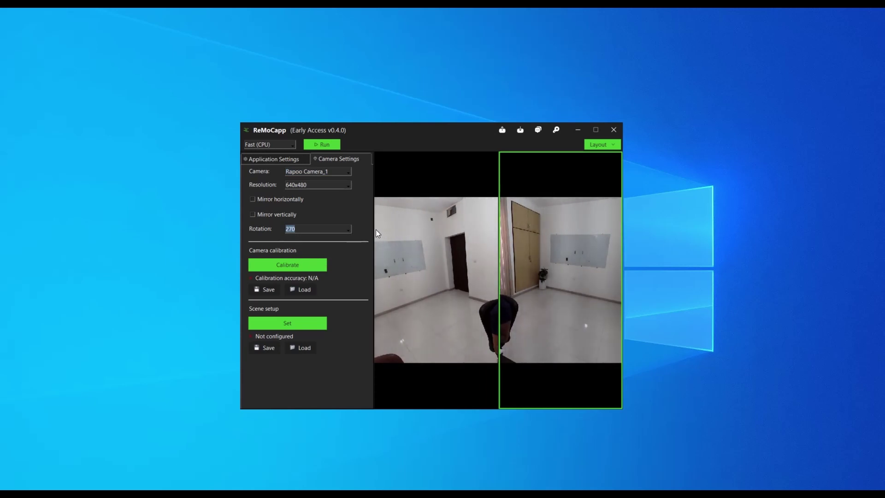
Calibrate the camera in the left view with the chessboard and keep the best calibration result
left_click(442, 241)
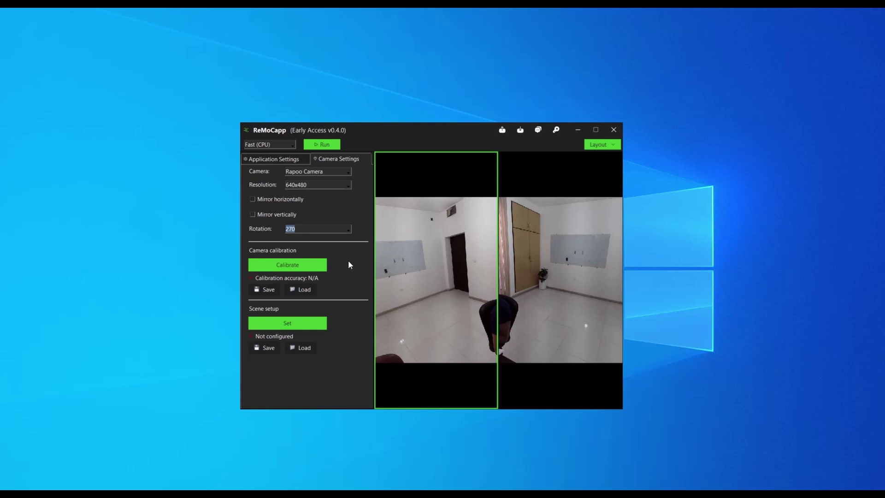
left_click(310, 267)
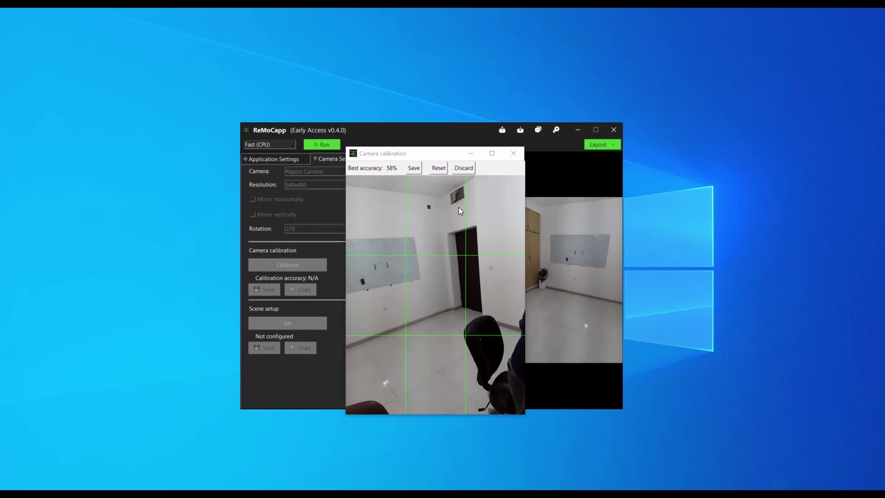
left_click(416, 169)
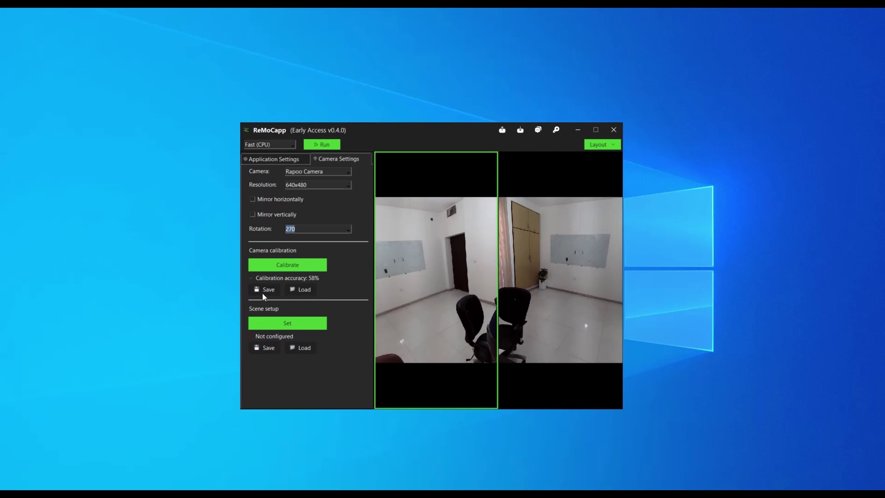
Save the left camera's calibration to the Documents folder as Rapoo Camera-480p.rmcsc
left_click(556, 260)
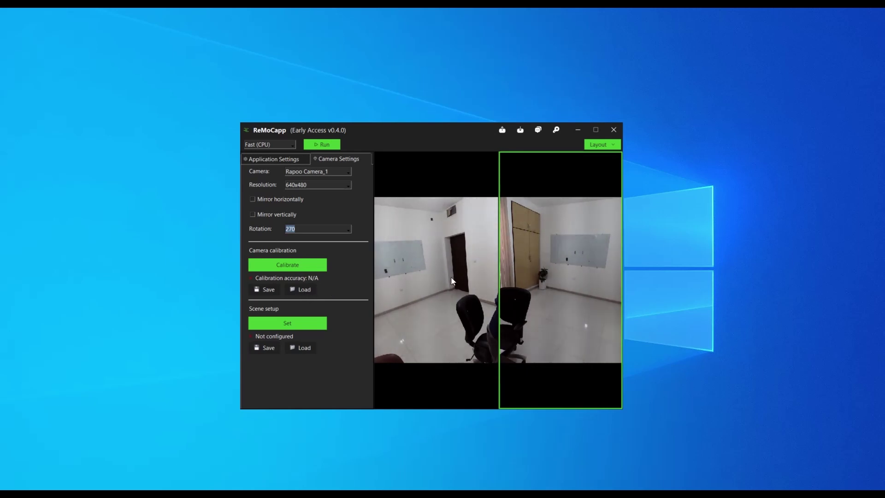
left_click(426, 275)
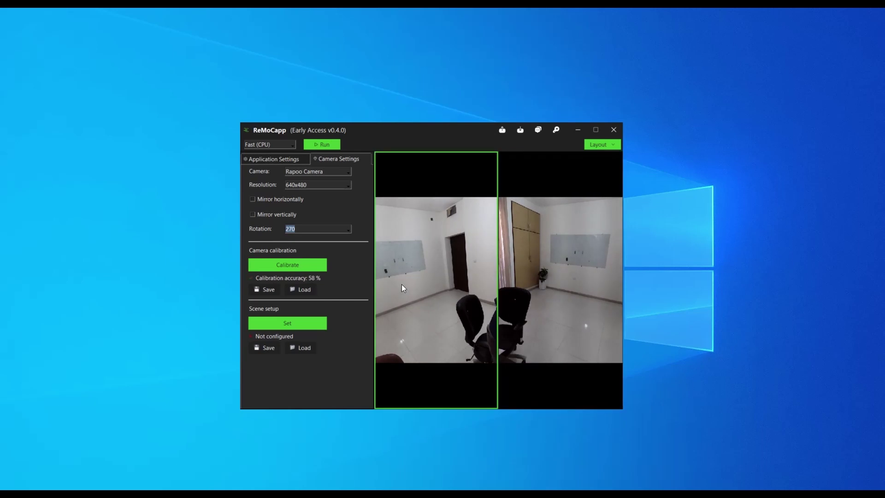
left_click(268, 289)
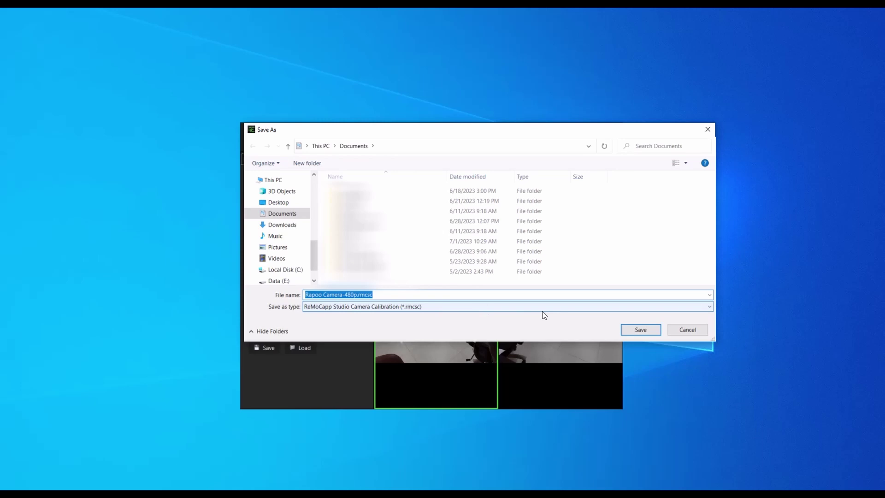
left_click(641, 330)
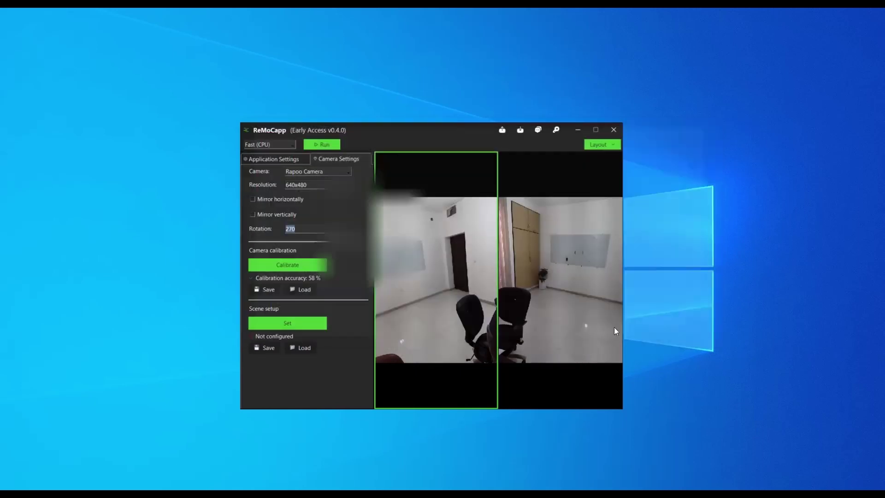
Load the Rapoo Camera-480p.rmcsc calibration file for the right camera and compare the calibration of both views
left_click(536, 275)
left_click(302, 289)
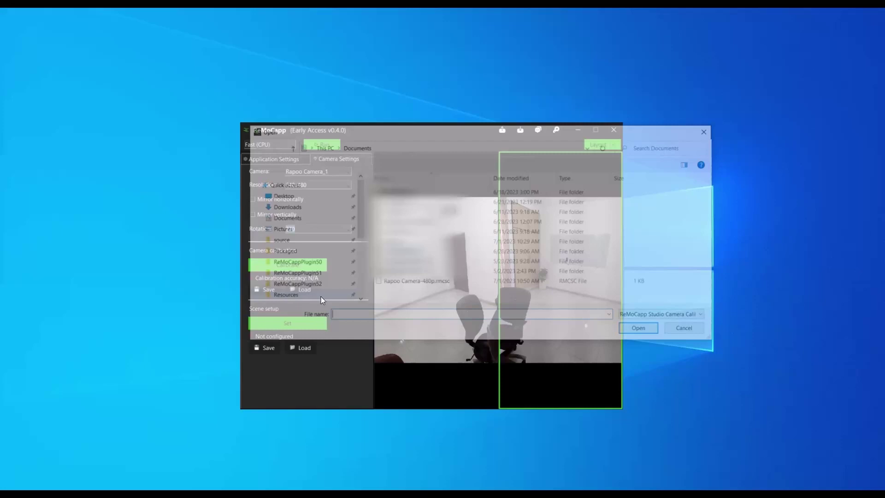
double_click(427, 281)
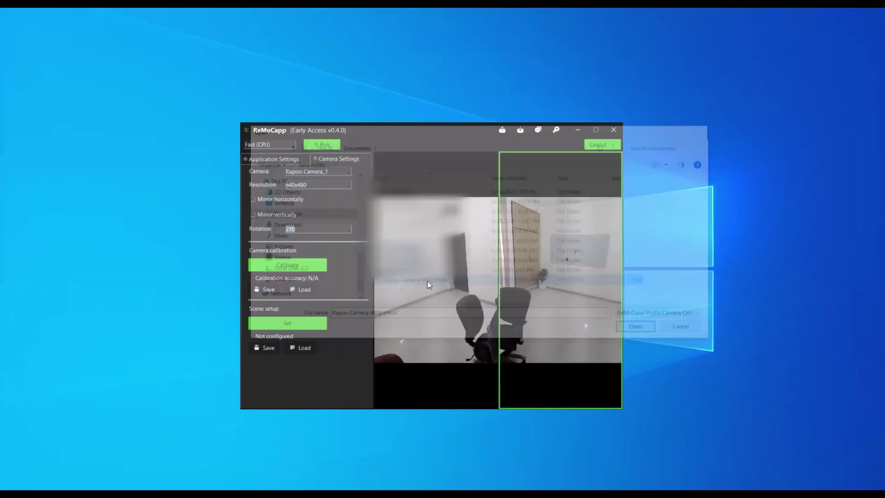
left_click(435, 265)
left_click(547, 278)
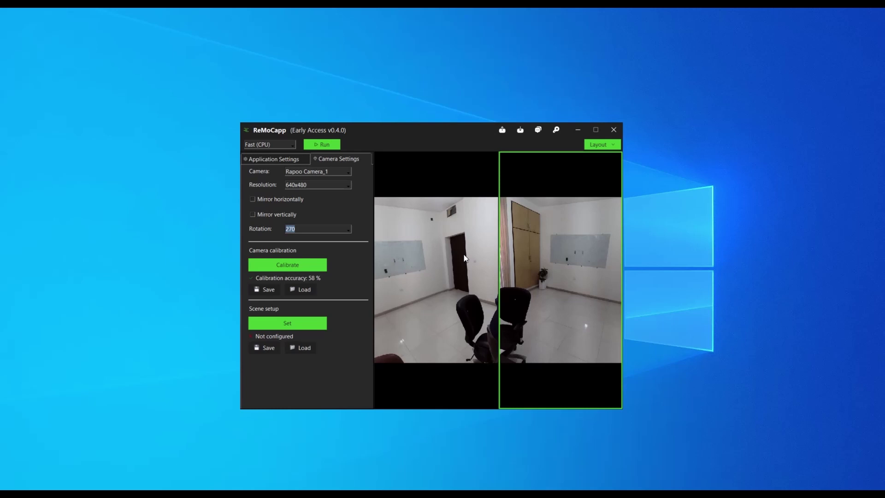
Check both camera views, set up the scene for Rapoo Camera using the floor marker, and save that setup
left_click(447, 284)
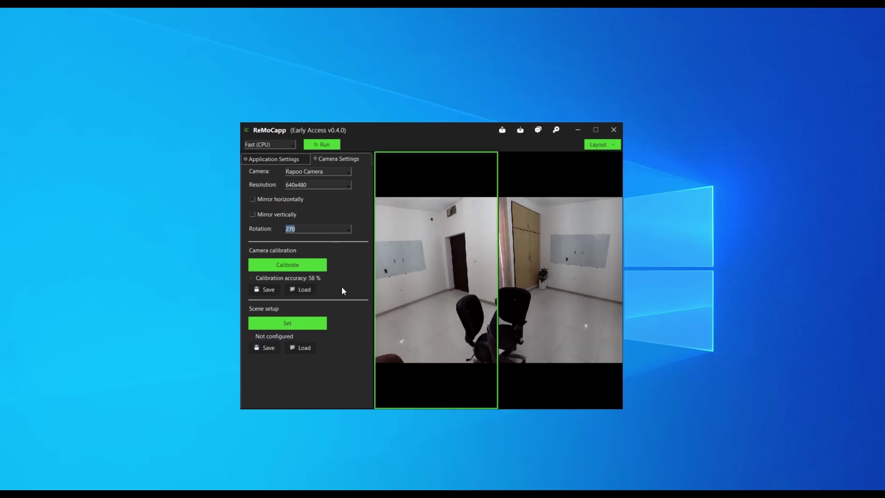
left_click(547, 290)
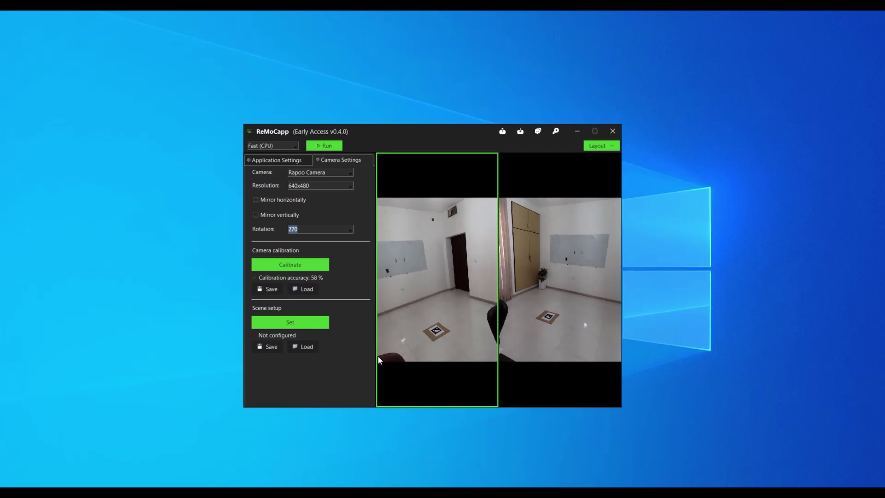
left_click(302, 326)
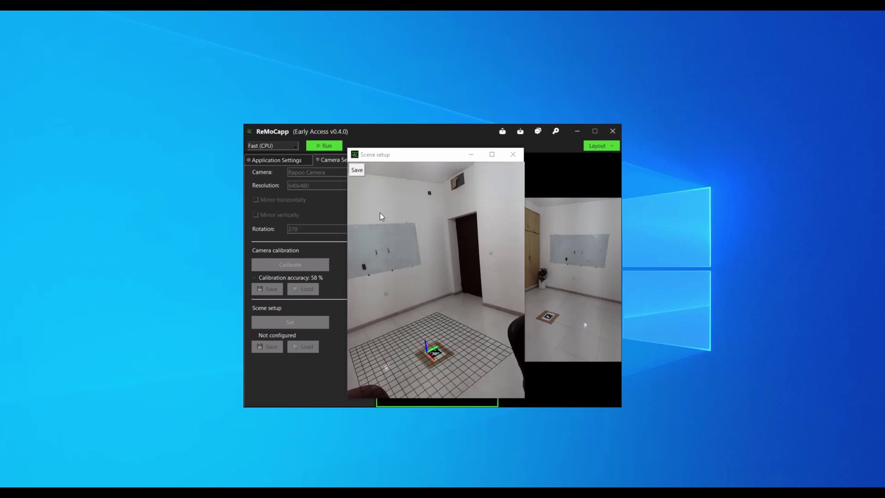
left_click(359, 174)
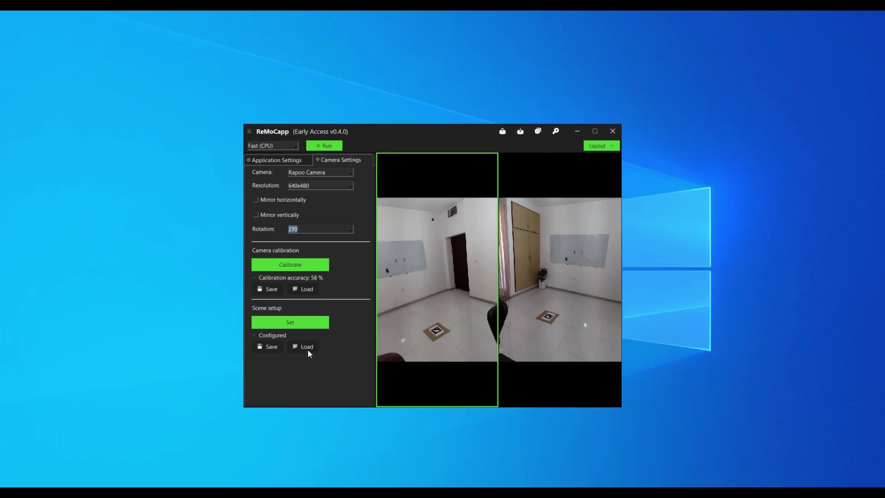
Start the scene setup for Rapoo Camera_1 using the same floor marker
left_click(579, 275)
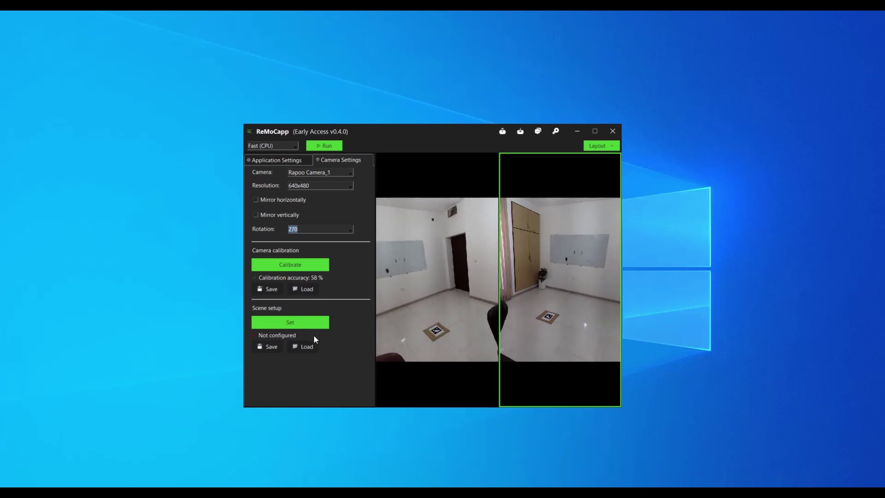
left_click(303, 325)
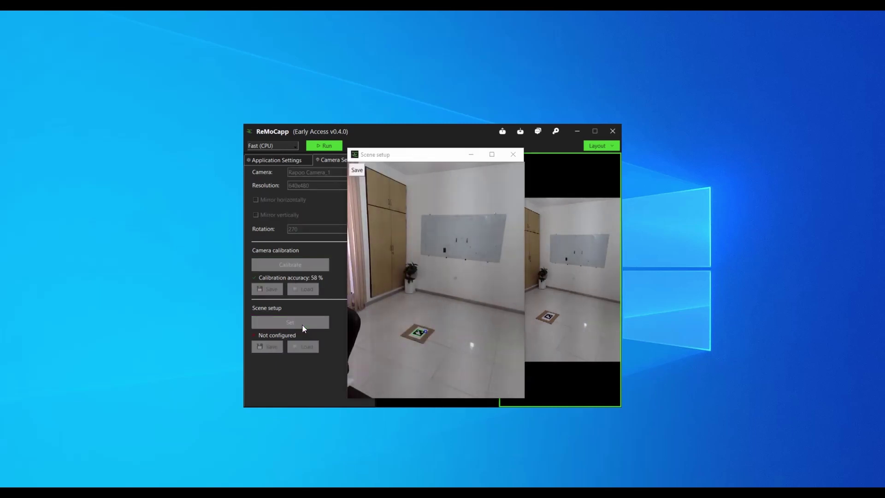